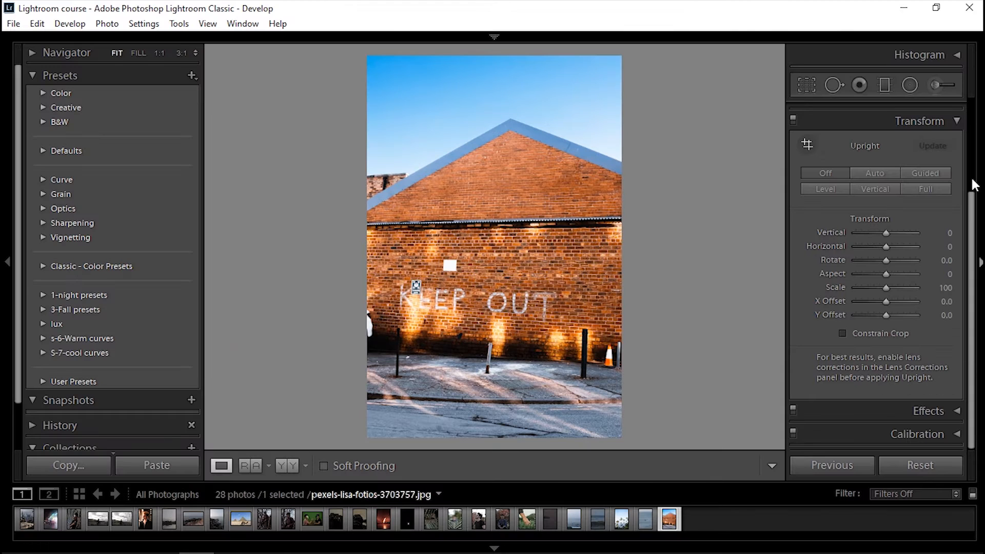
Open Lens Corrections and enable Remove Chromatic Aberration and Enable Profile Corrections
scroll(971, 176, "up", 2)
left_click(958, 169)
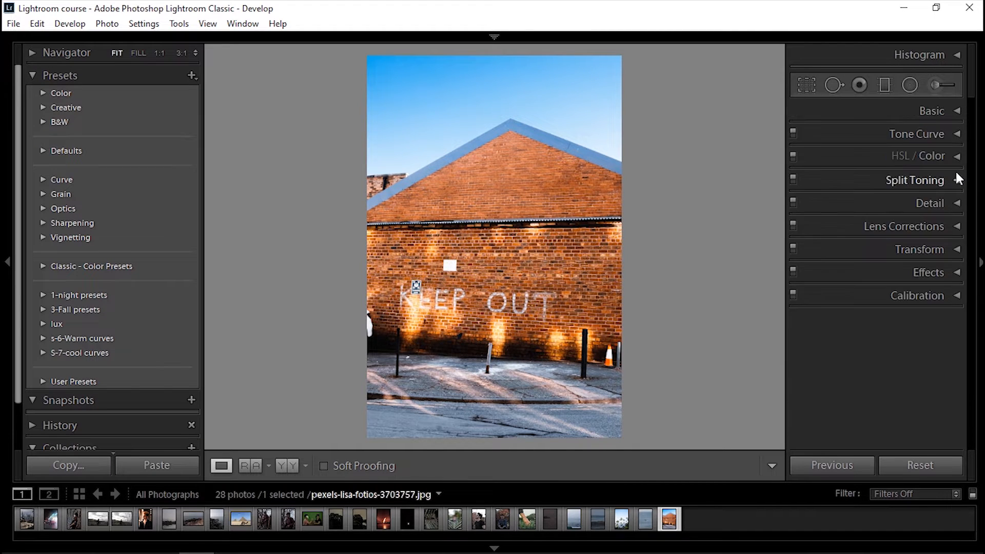
left_click(956, 225)
left_click(802, 223)
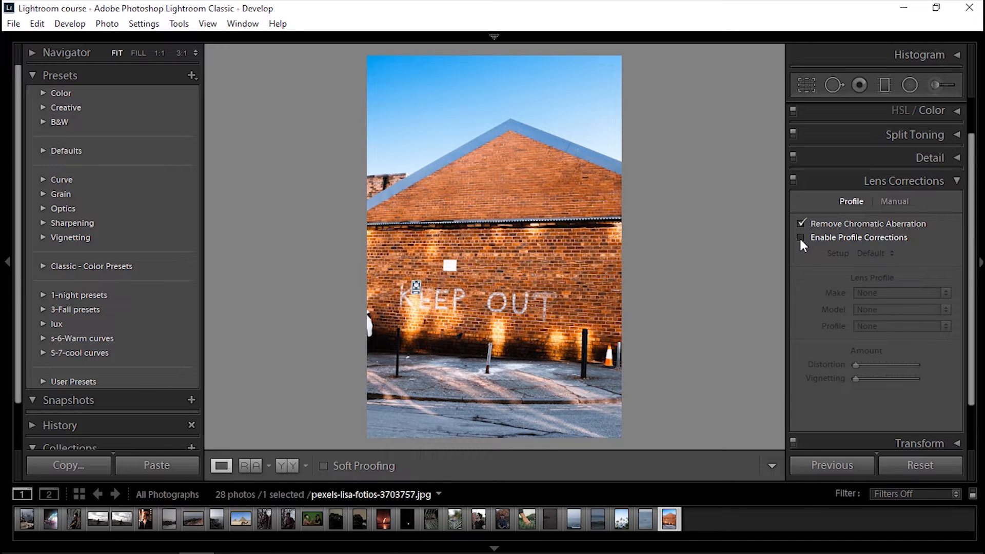
left_click(801, 238)
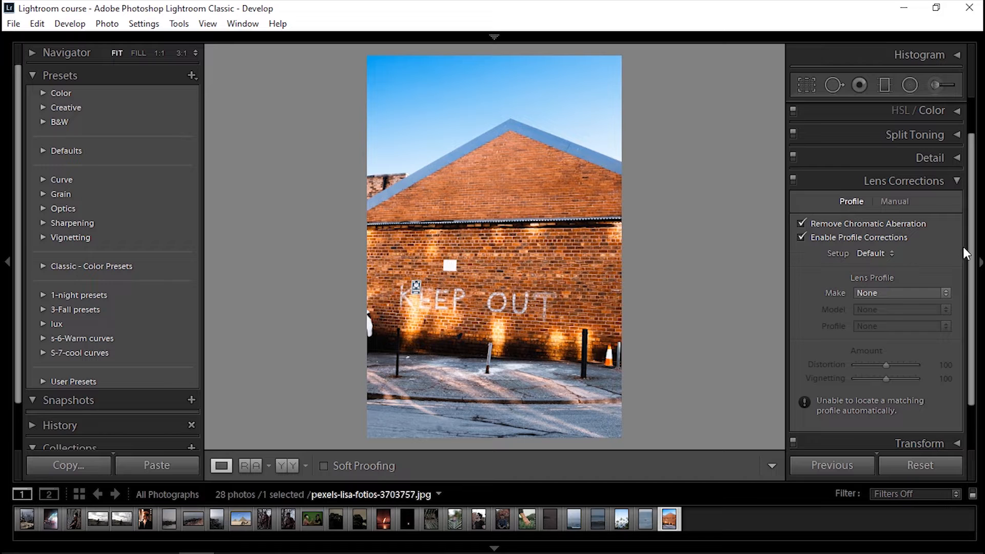
Toggle Profile Corrections off and on repeatedly to compare its effect on the photo
scroll(831, 241, "down", 1)
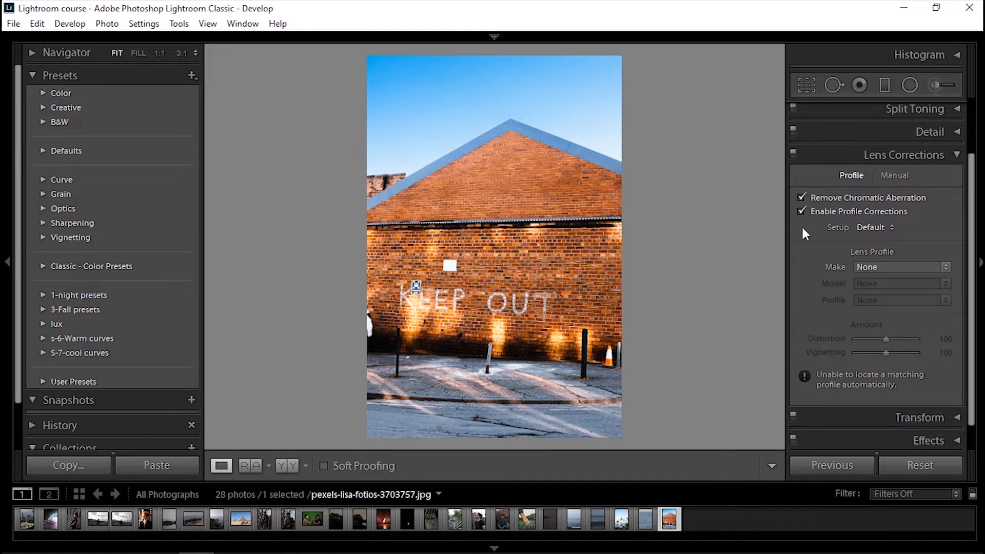
scroll(977, 249, "down", 1)
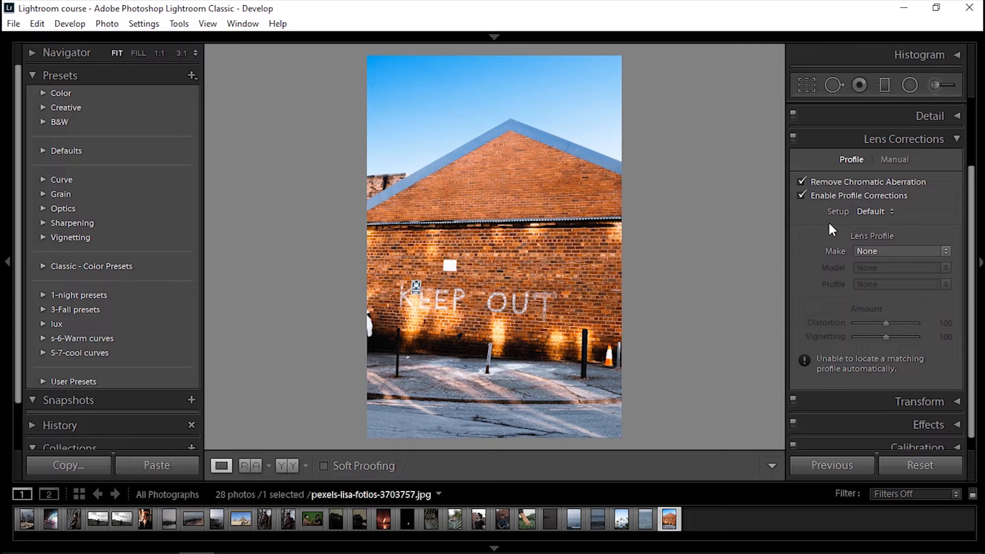
left_click(801, 196)
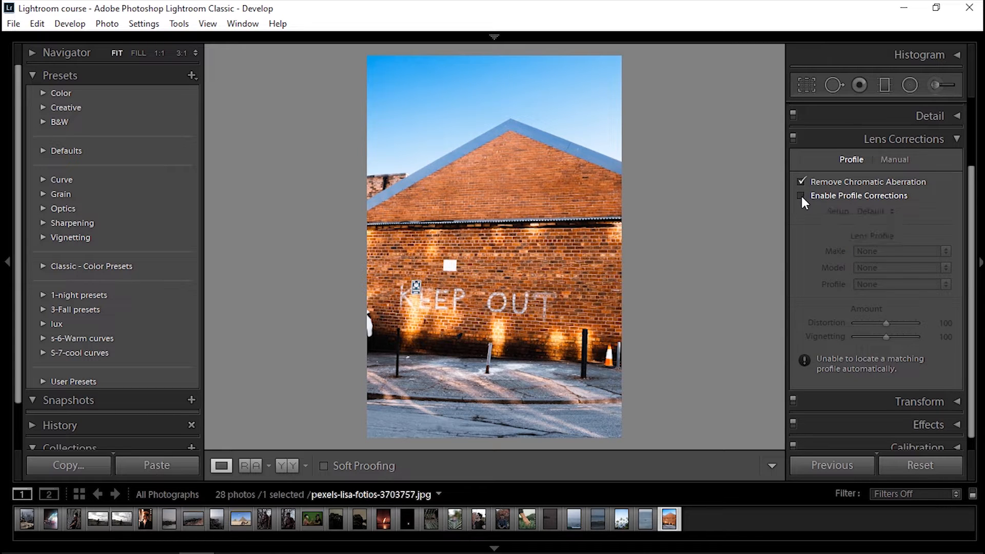
left_click(801, 195)
left_click(801, 196)
left_click(801, 195)
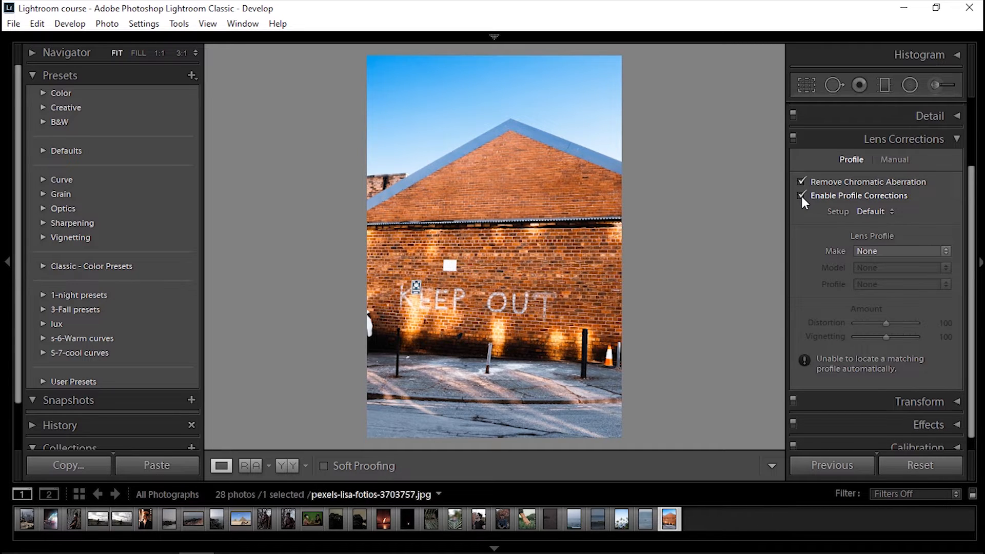
left_click(801, 195)
left_click(802, 195)
scroll(964, 219, "down", 1)
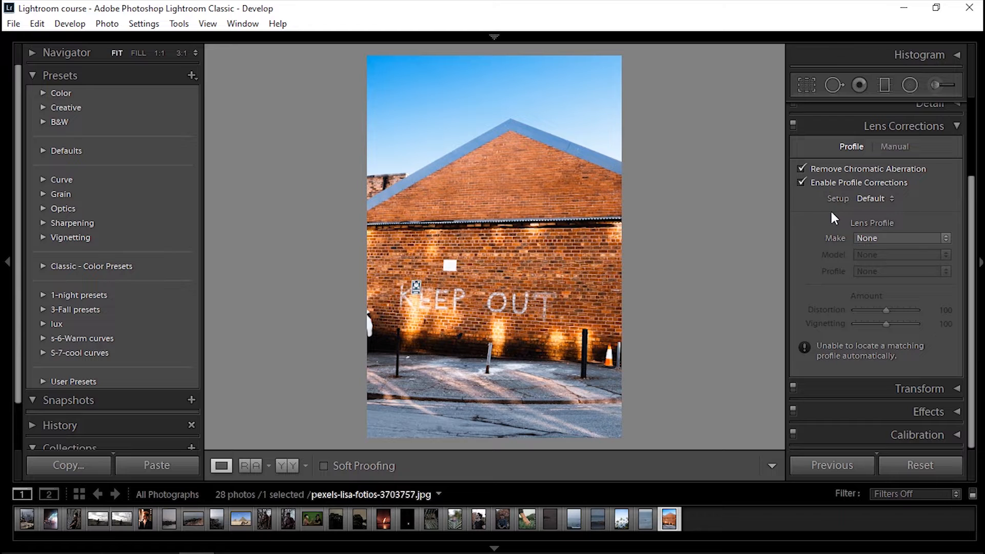
Check the lens Make list, then in Manual set Distortion Amount to +2 and enable Constrain Crop
left_click(895, 238)
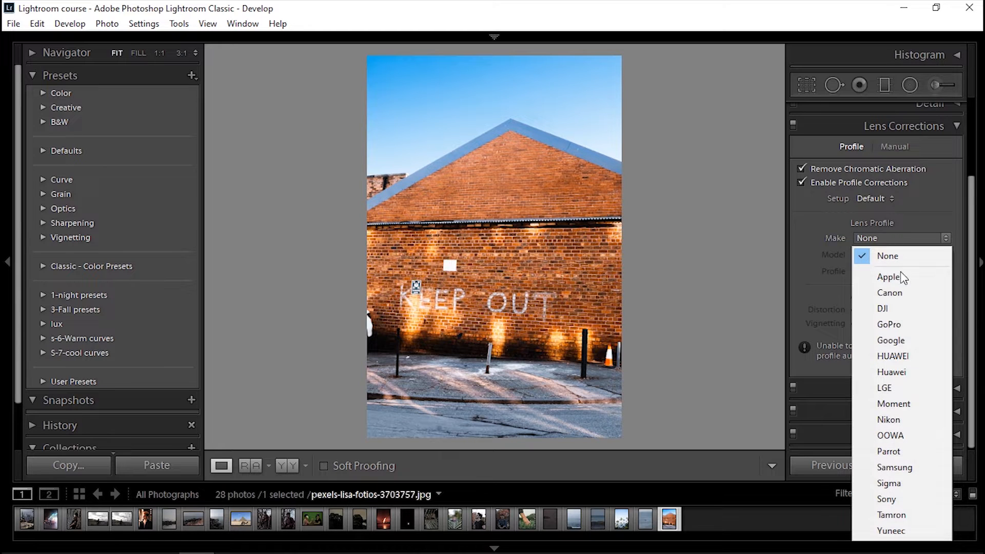
left_click(827, 221)
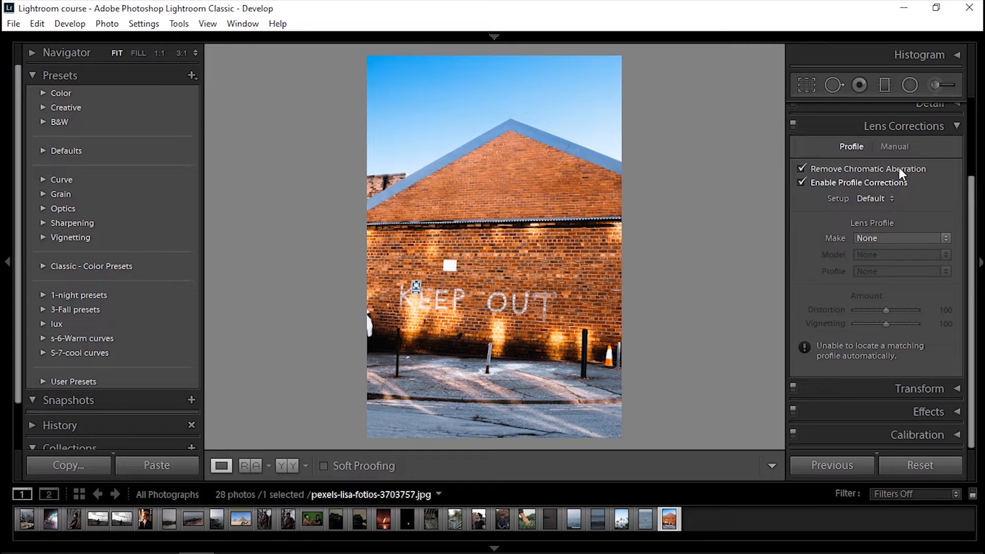
left_click(897, 148)
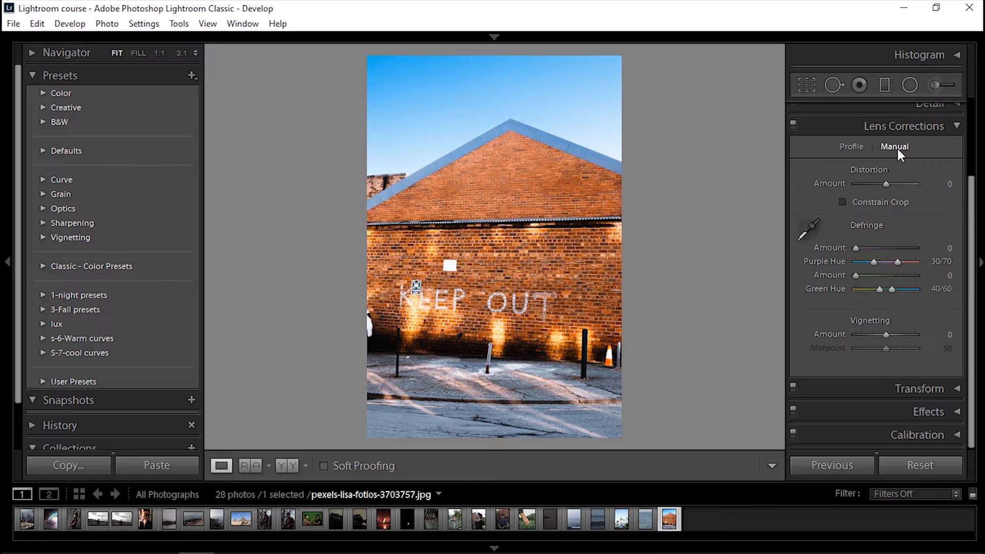
mouse_move(887, 184)
left_mouse_down()
mouse_move(872, 183)
mouse_move(888, 183)
left_mouse_up()
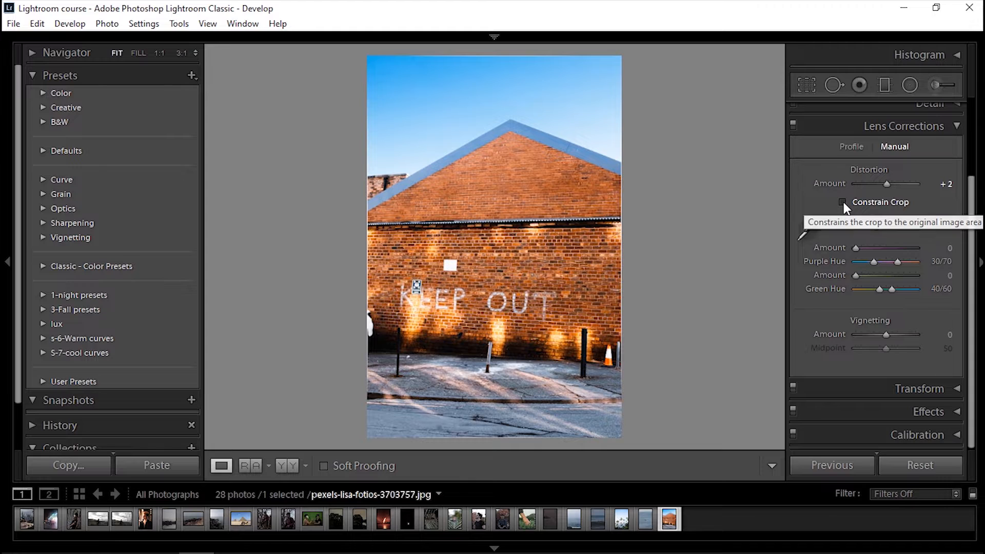
left_click(843, 202)
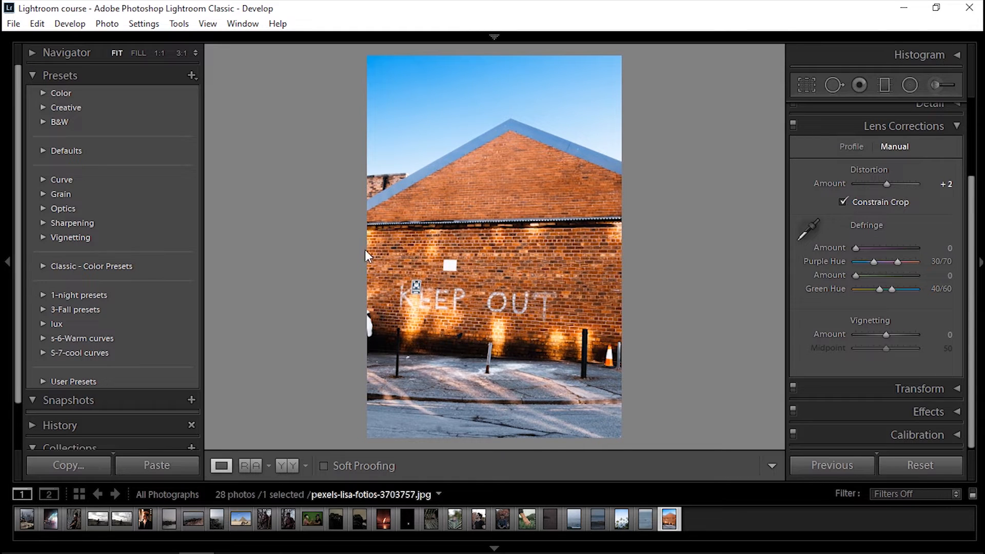
left_click(841, 202)
Review the Transform panel and the Lens Corrections Profile settings
left_click(956, 125)
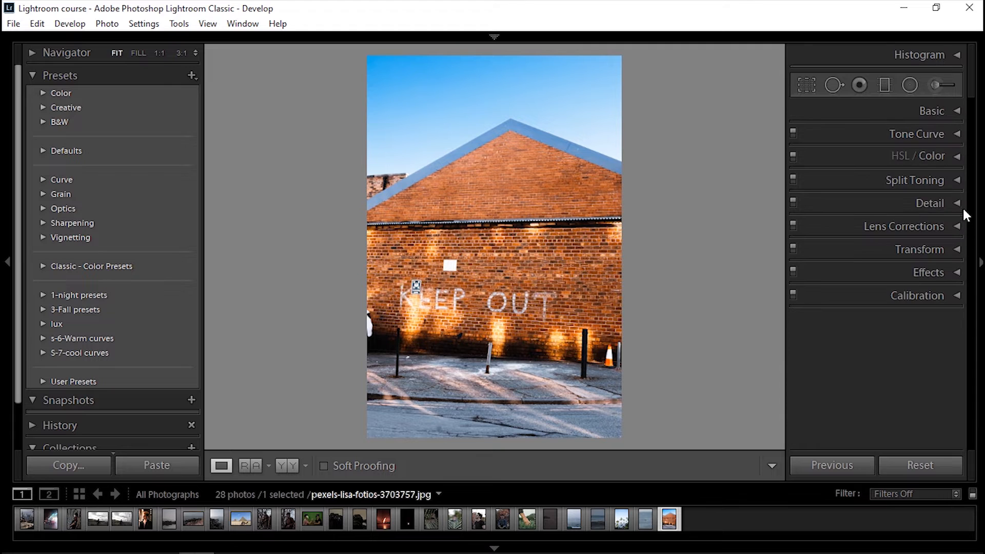
left_click(956, 244)
left_click_drag(971, 236, 973, 256)
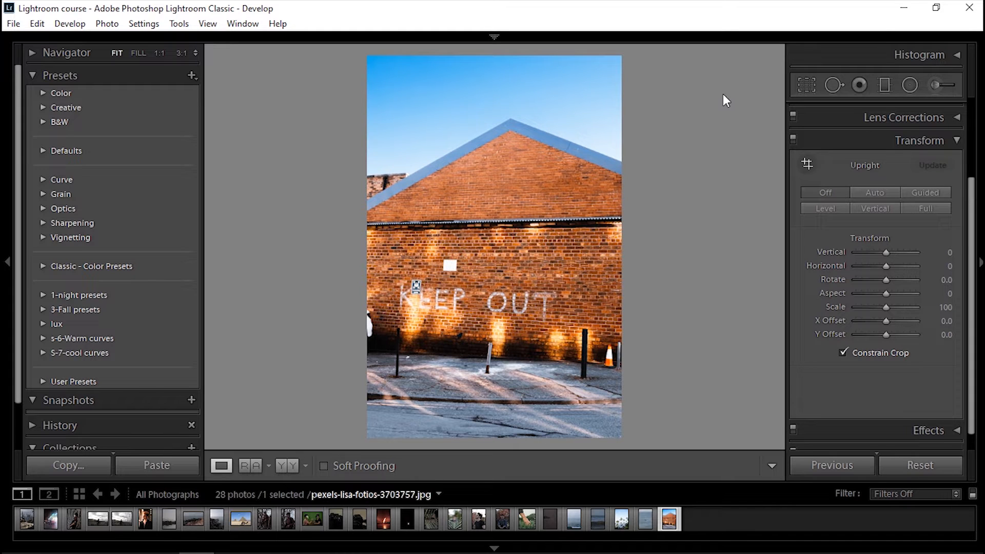
scroll(867, 143, "down", 2)
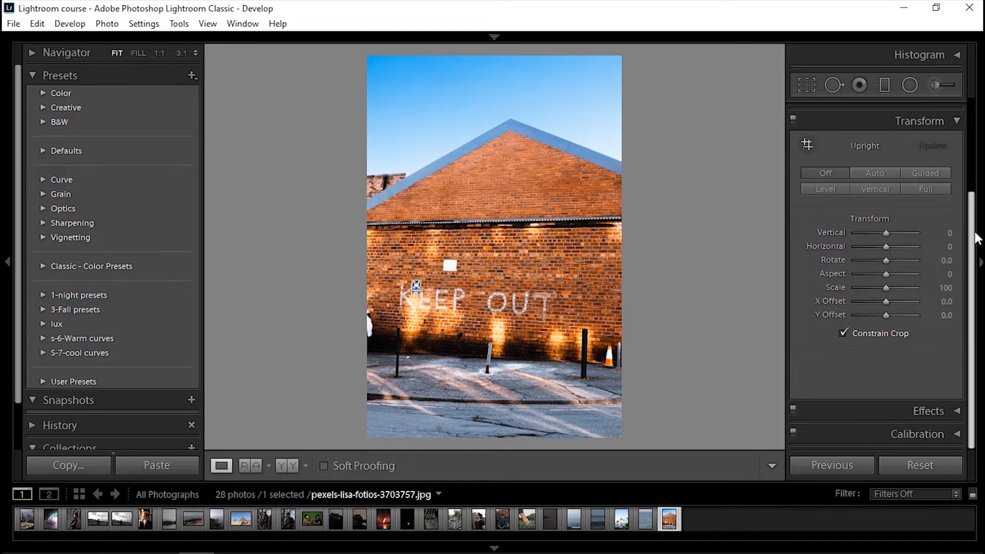
left_click(888, 229)
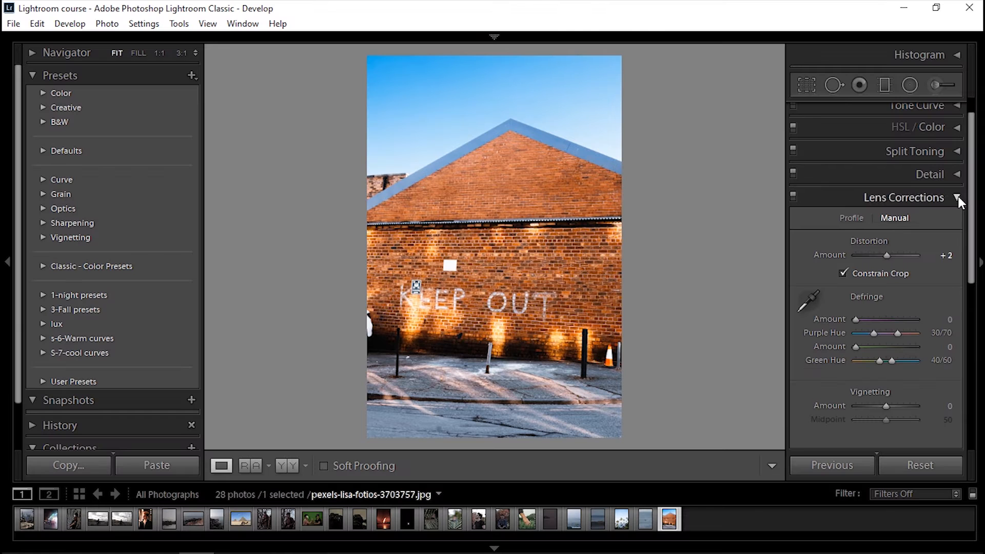
scroll(913, 210, "down", 2)
left_click(853, 165)
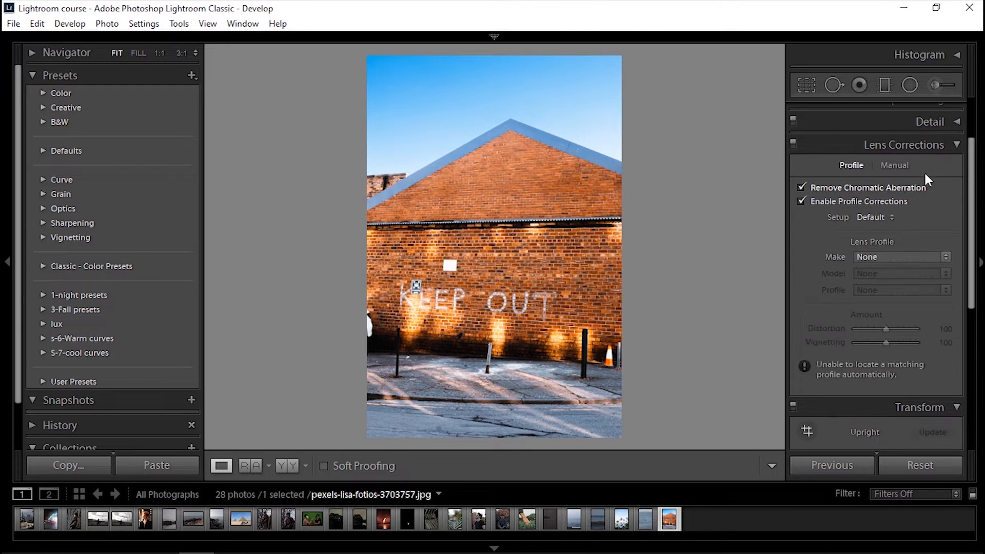
left_click(957, 145)
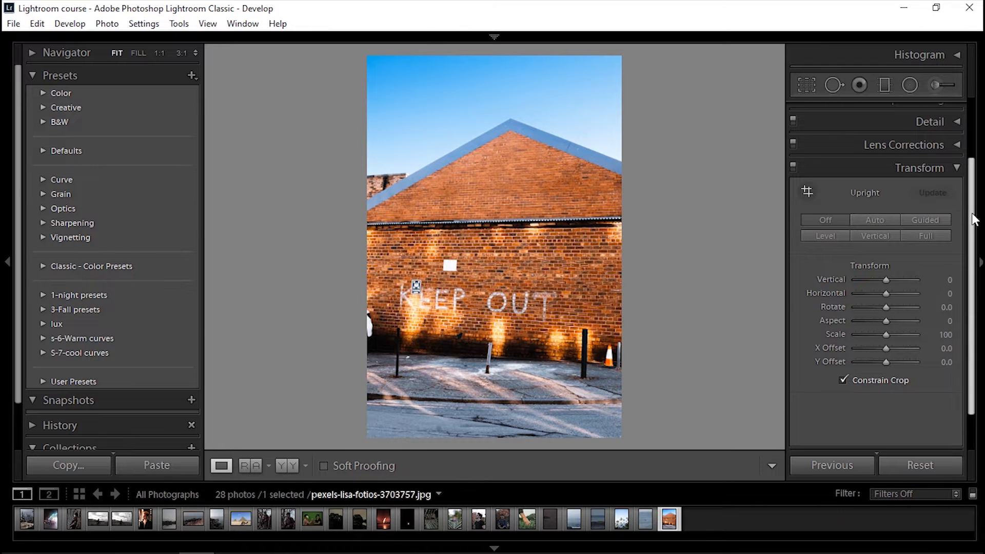
scroll(912, 207, "down", 2)
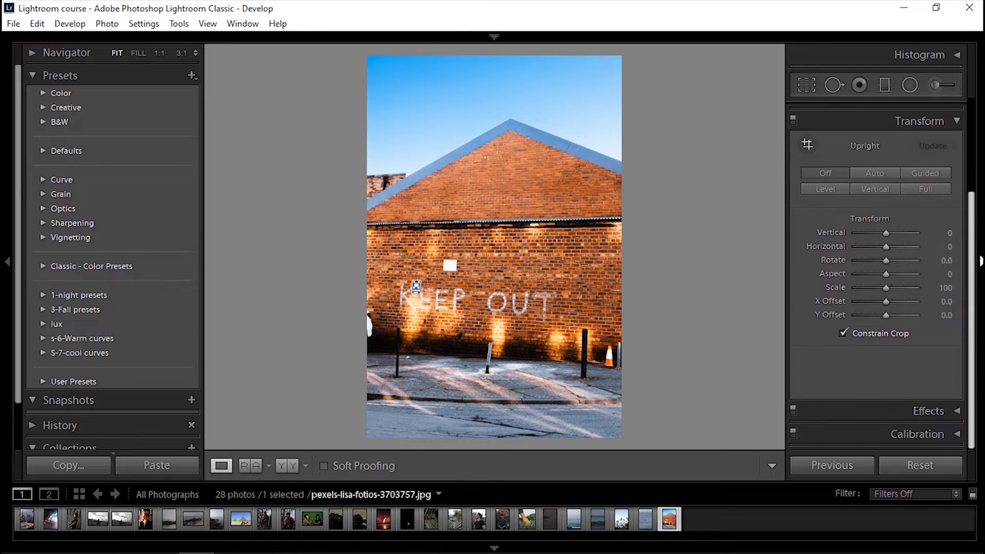
Try the Level upright correction, then switch Upright back off
left_click(828, 190)
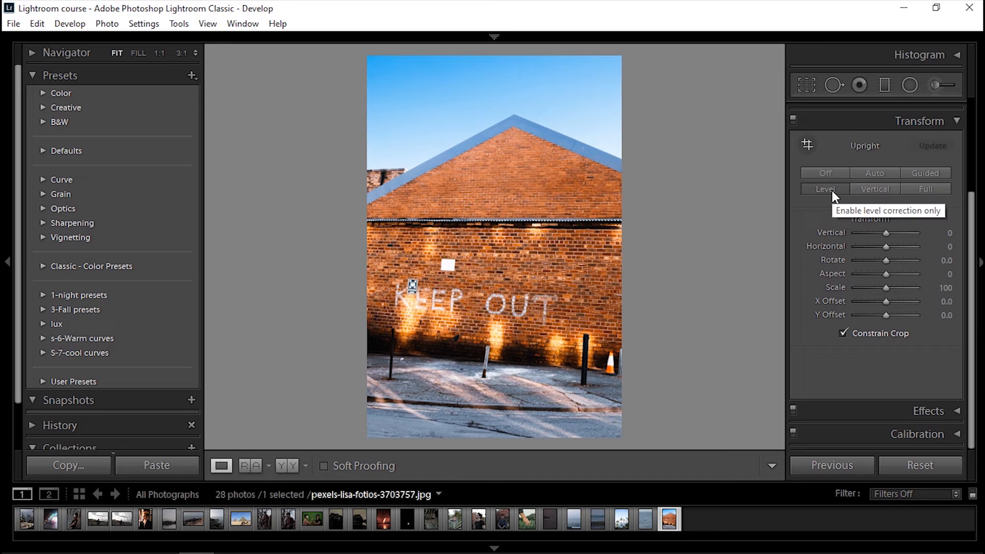
left_click(878, 188)
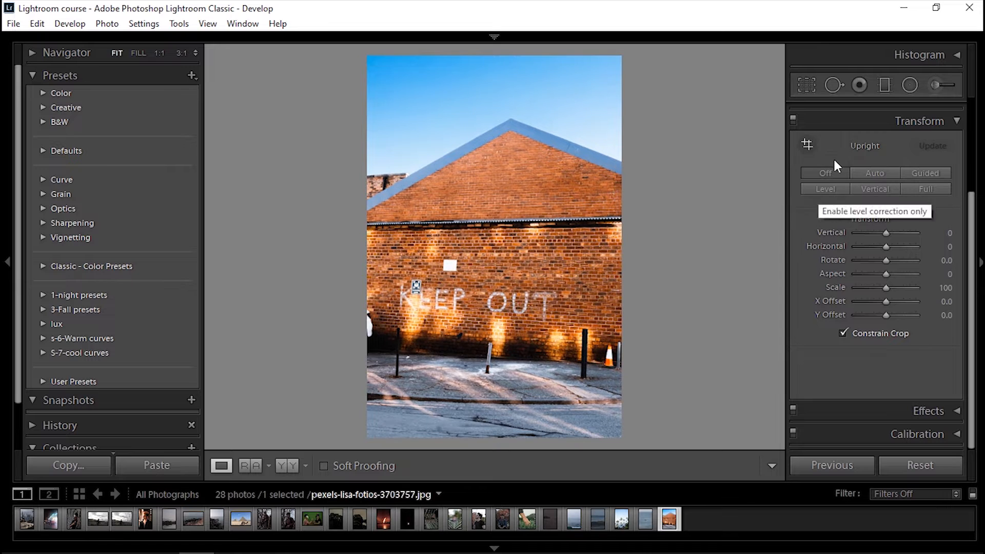
mouse_move(973, 223)
left_mouse_down()
mouse_move(974, 209)
mouse_move(972, 227)
left_mouse_up()
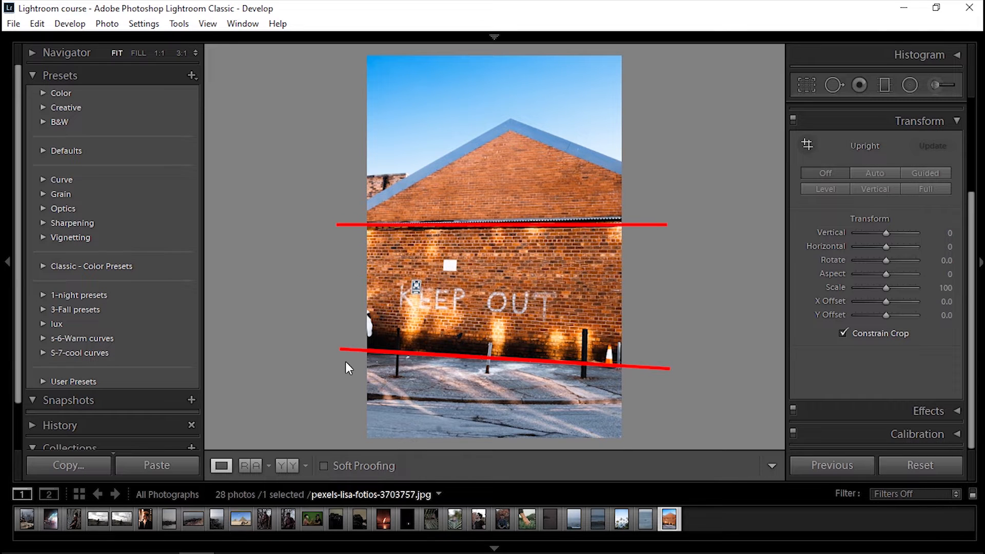
With the Guided Upright tool, draw guides along the roofline and pavement edge, then compare before and after
left_click(807, 146)
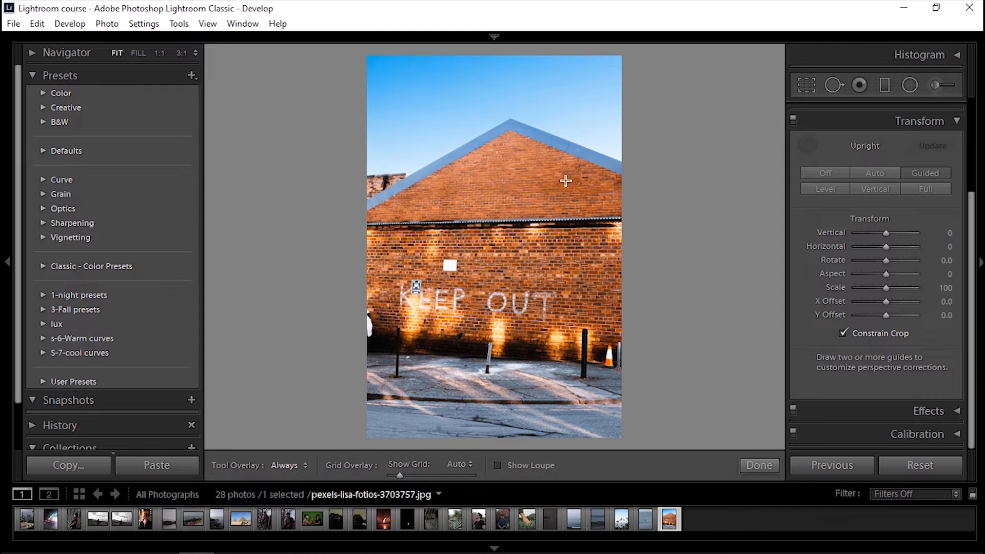
left_click_drag(364, 224, 543, 219)
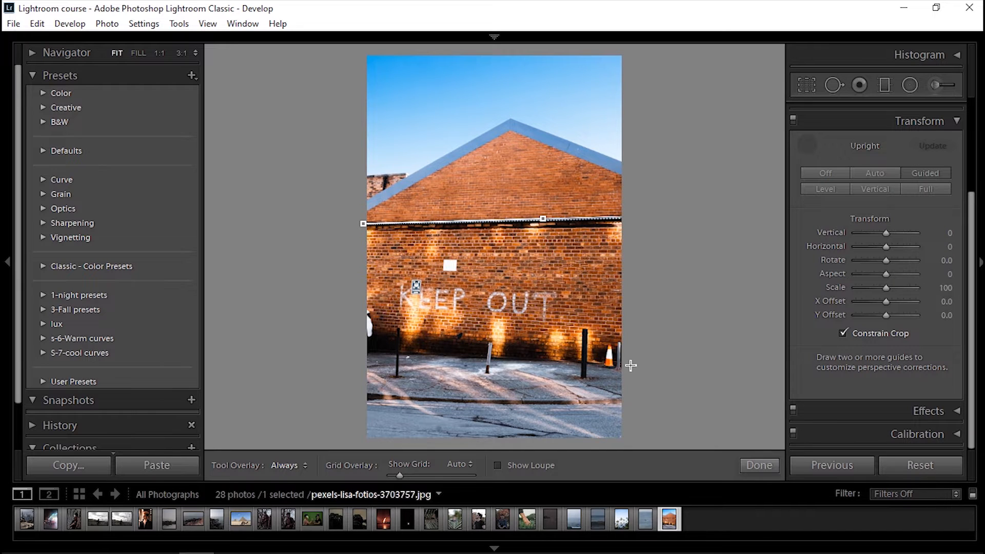
mouse_move(631, 365)
left_mouse_down()
mouse_move(518, 353)
mouse_move(490, 360)
mouse_move(502, 357)
left_mouse_up()
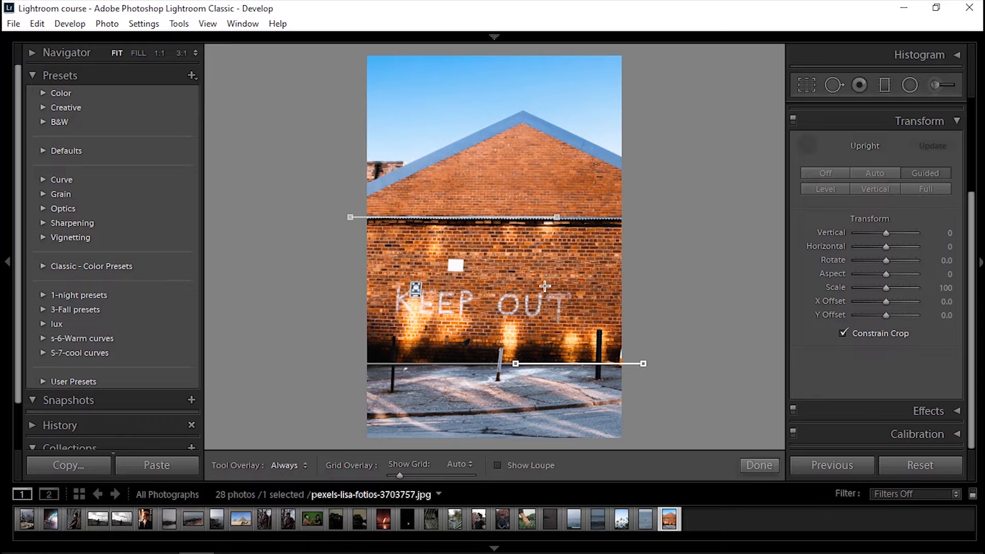
key("Return")
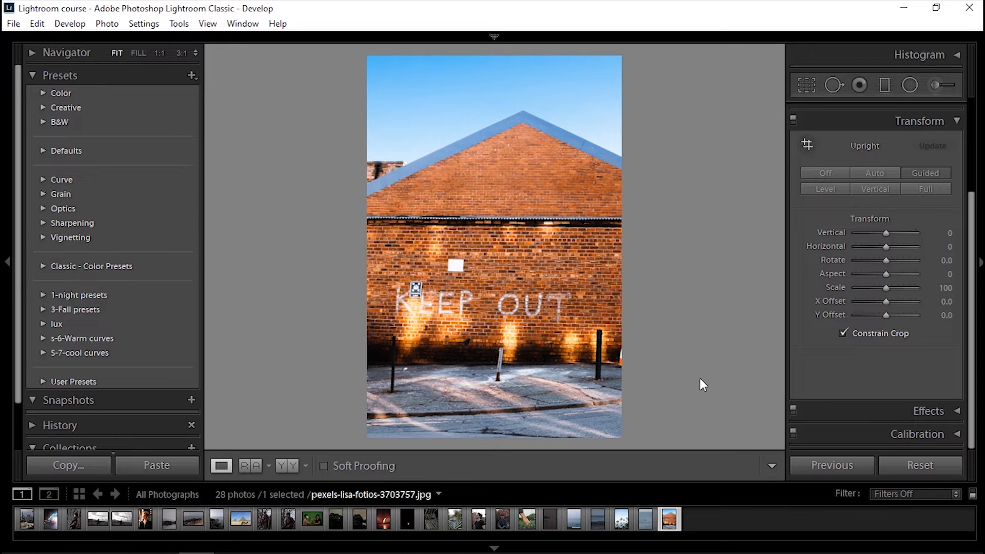
key("backslash")
key("backslash")
Add two vertical guides along the posts with the Guided Upright tool and delete them again
left_click(807, 145)
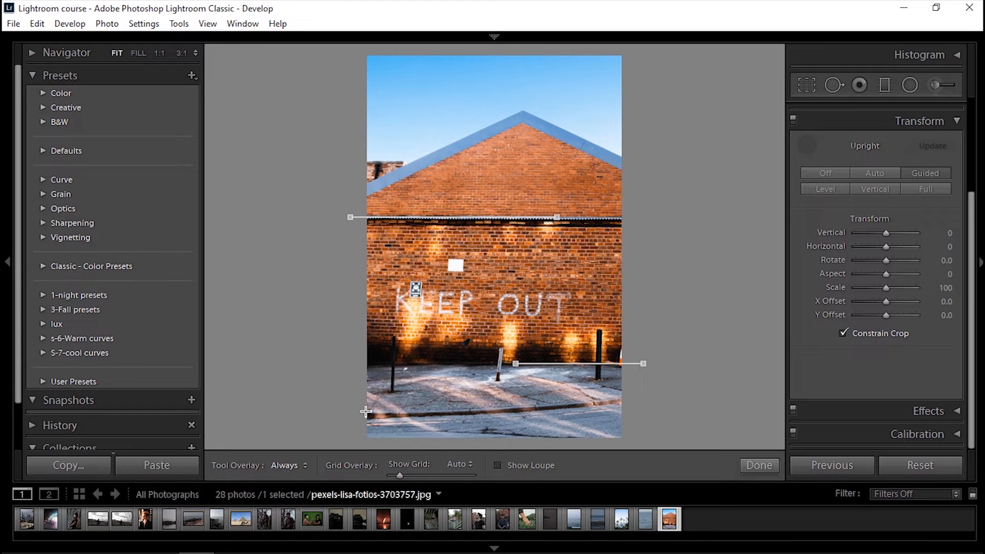
left_click_drag(393, 396, 395, 325)
left_click_drag(609, 407, 609, 351)
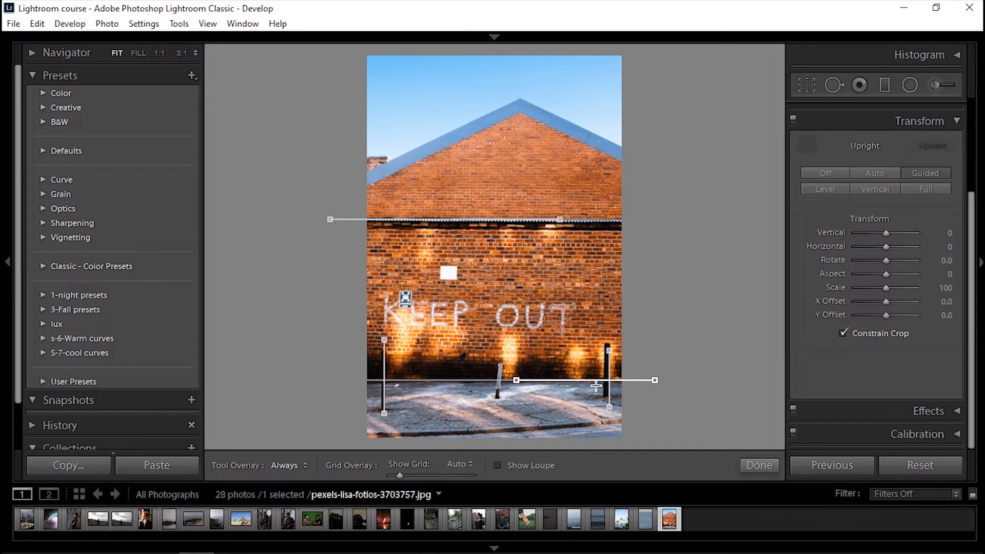
left_click(384, 403)
key("Delete")
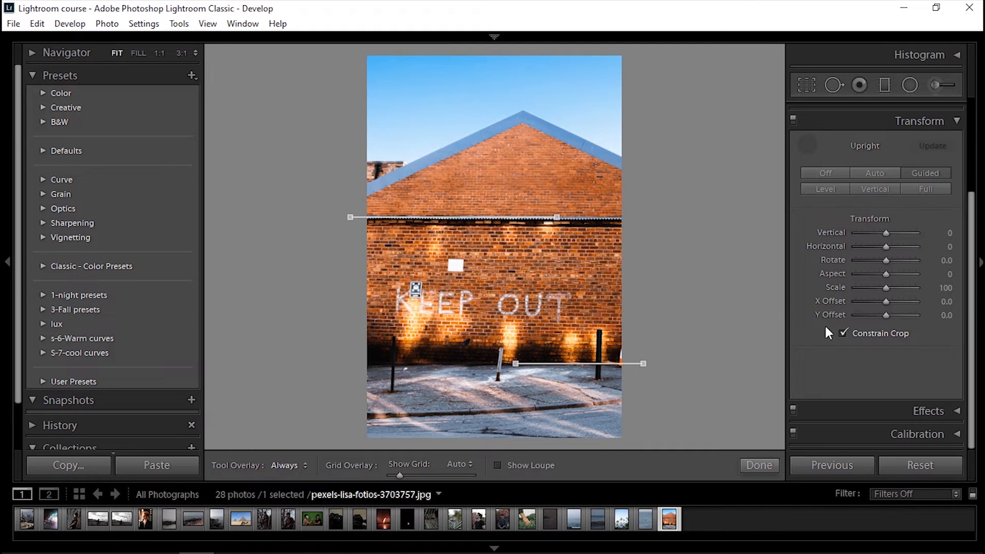
Set the Transform Scale to 95, X Offset to -21.4 and Aspect to about +17
left_click_drag(886, 233, 892, 263)
double_click(871, 232)
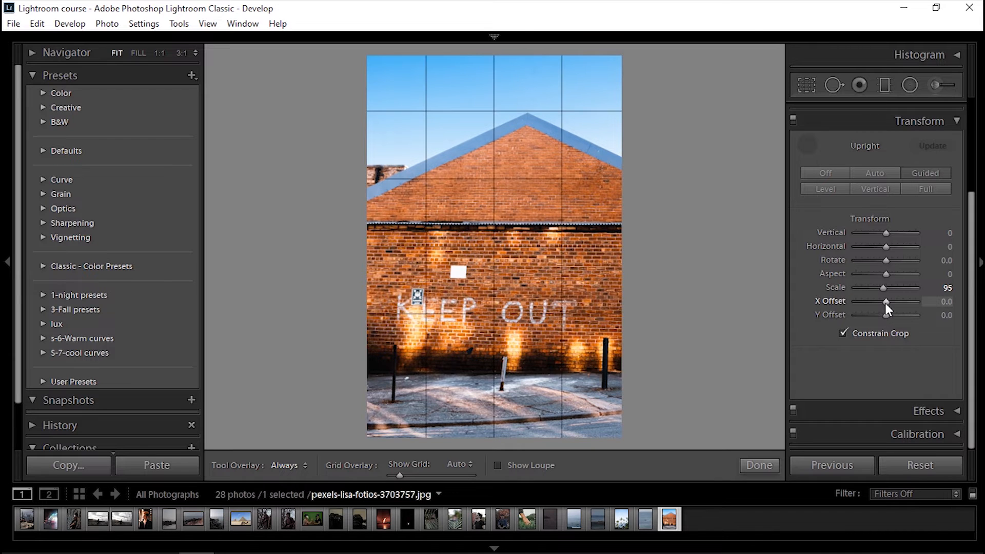
mouse_move(885, 303)
left_mouse_down()
mouse_move(897, 303)
mouse_move(879, 306)
left_mouse_up()
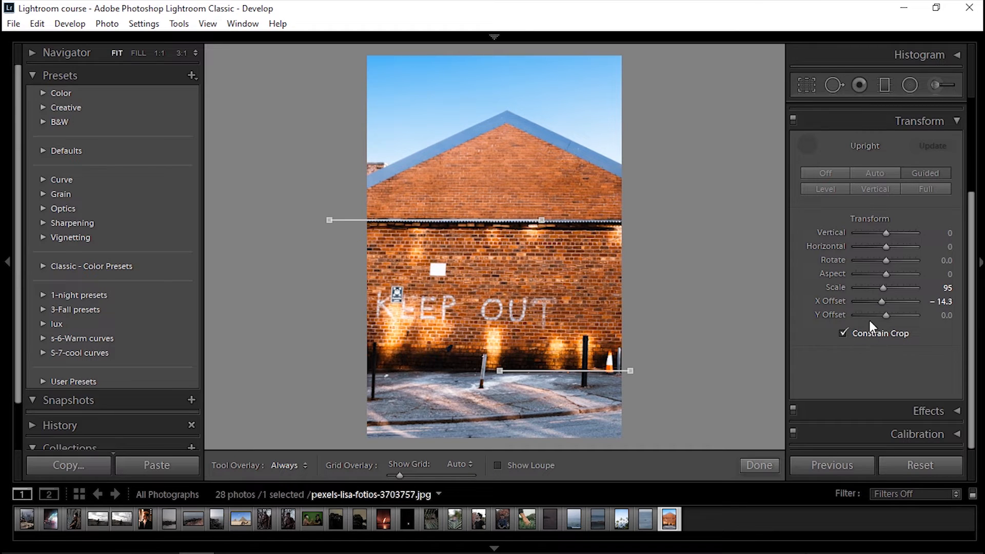
left_click_drag(882, 304, 878, 304)
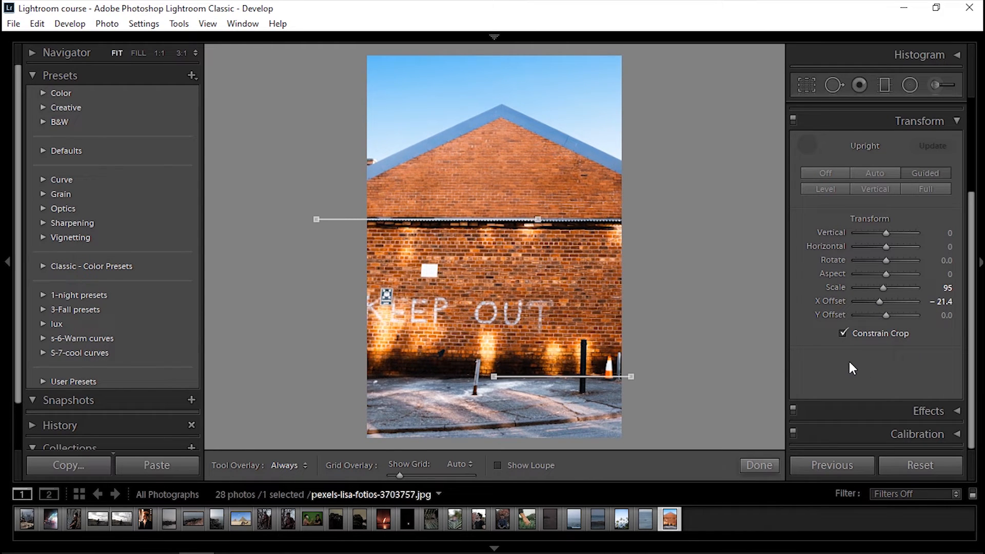
left_click_drag(863, 282, 891, 273)
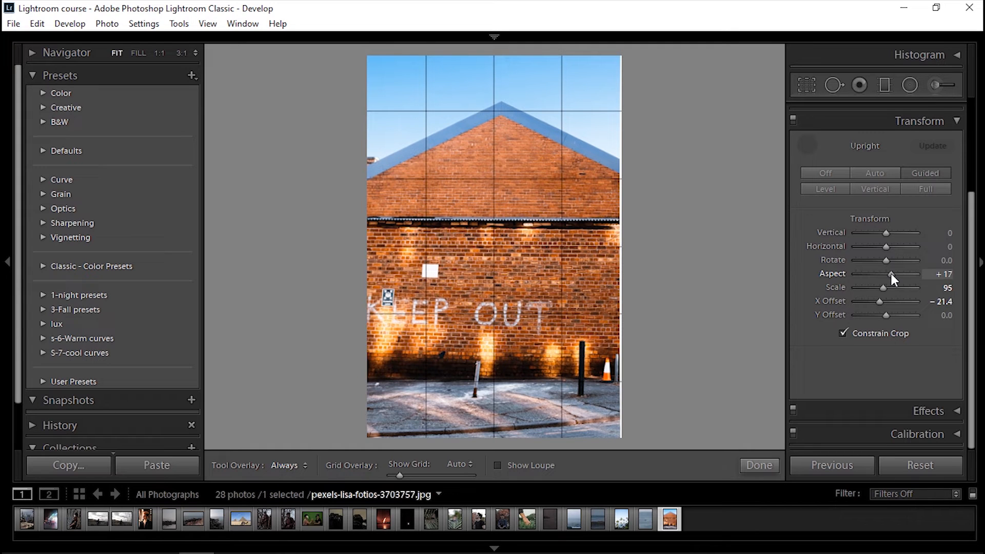
mouse_move(891, 273)
left_mouse_down()
mouse_move(875, 272)
mouse_move(888, 275)
left_mouse_up()
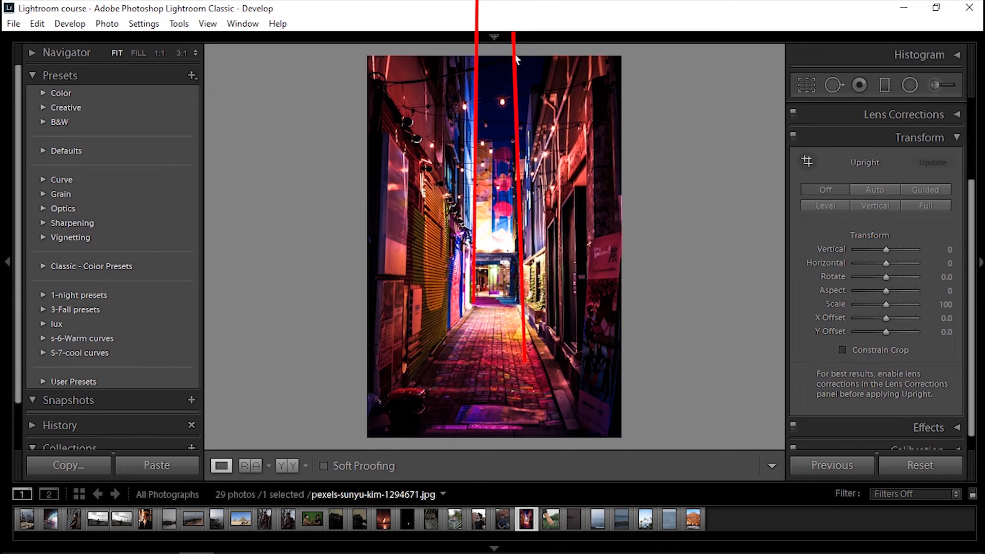
With the Guided Upright tool, draw two vertical guides along the alley's left and right building edges
left_click(807, 161)
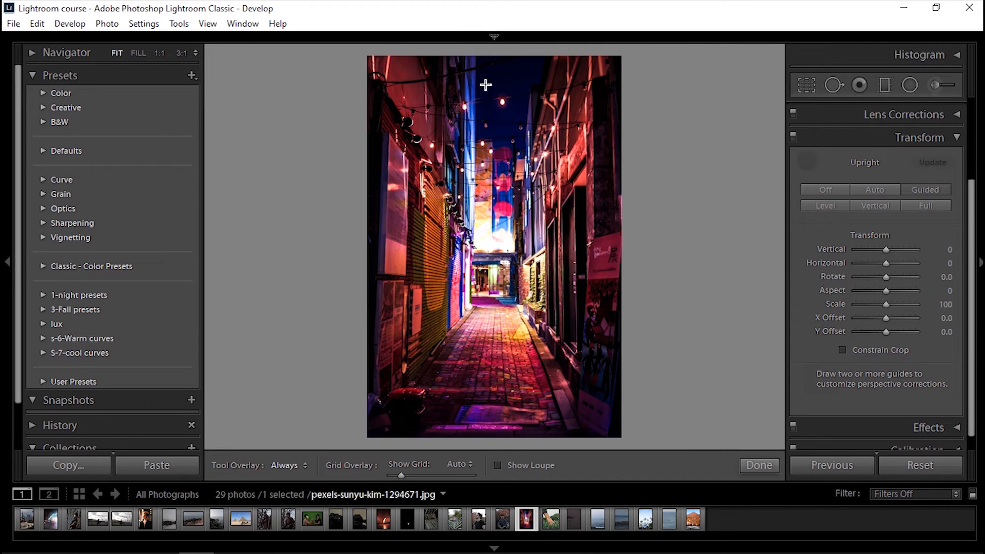
left_click_drag(479, 60, 478, 91)
left_click_drag(480, 61, 477, 60)
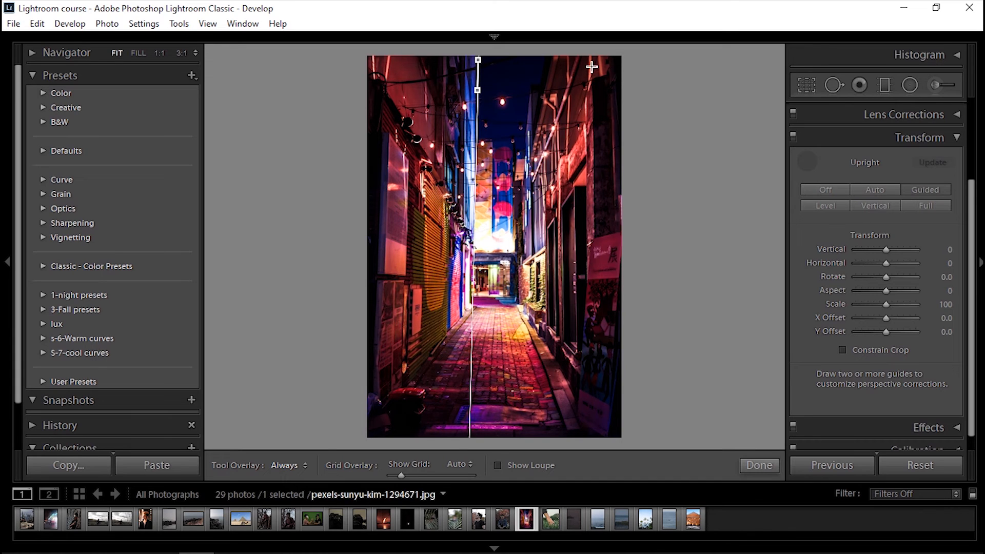
left_click_drag(591, 65, 592, 89)
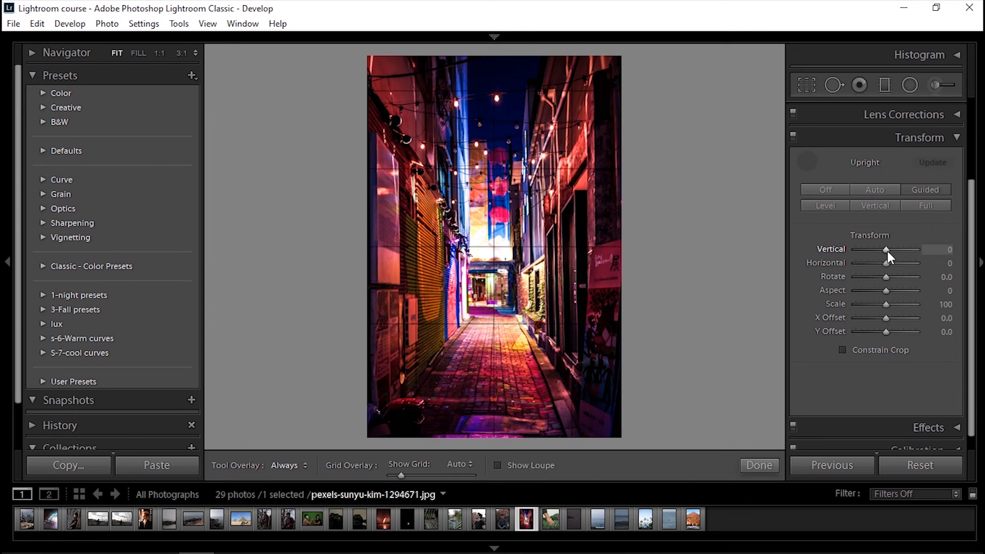
Set the Transform Vertical value to +2 and the Y Offset to +2.4
left_click_drag(887, 251, 888, 260)
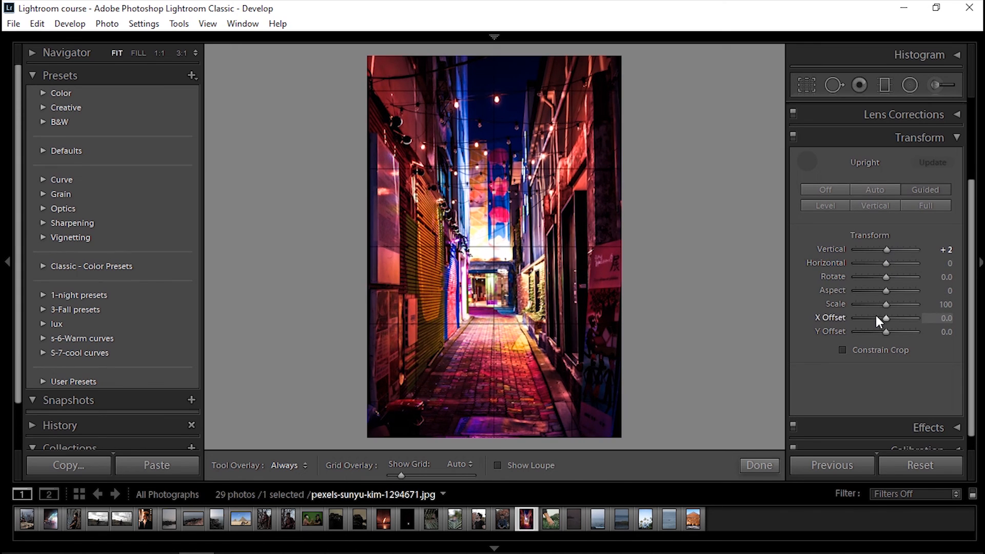
left_click_drag(876, 317, 891, 334)
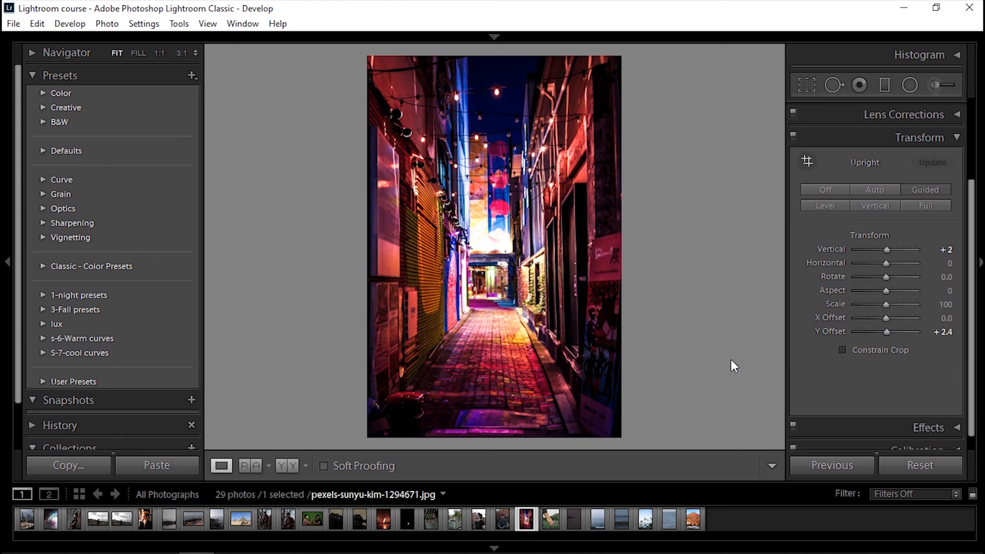
Toggle between the before and after views to compare the perspective correction
key("backslash")
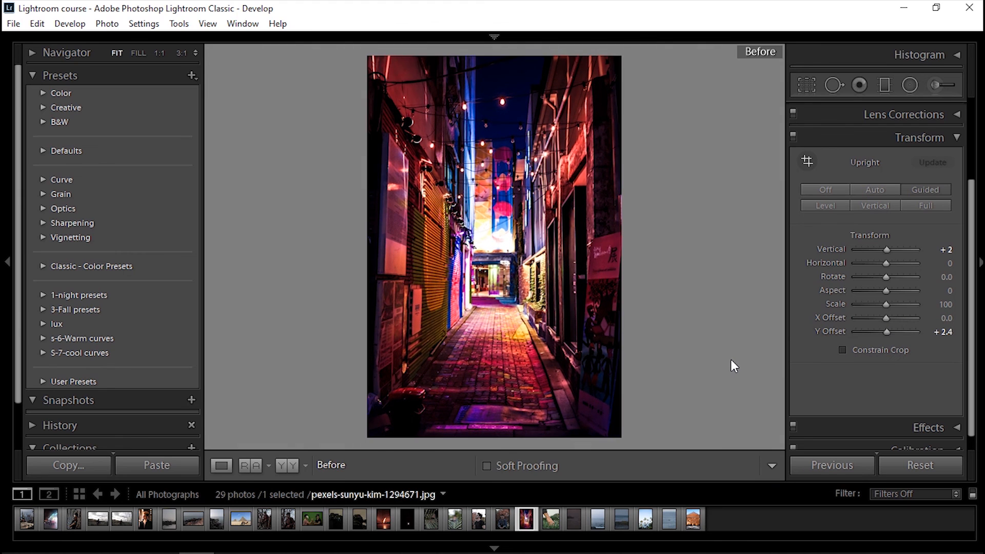
key("backslash")
key("backslash")
key("backslash")
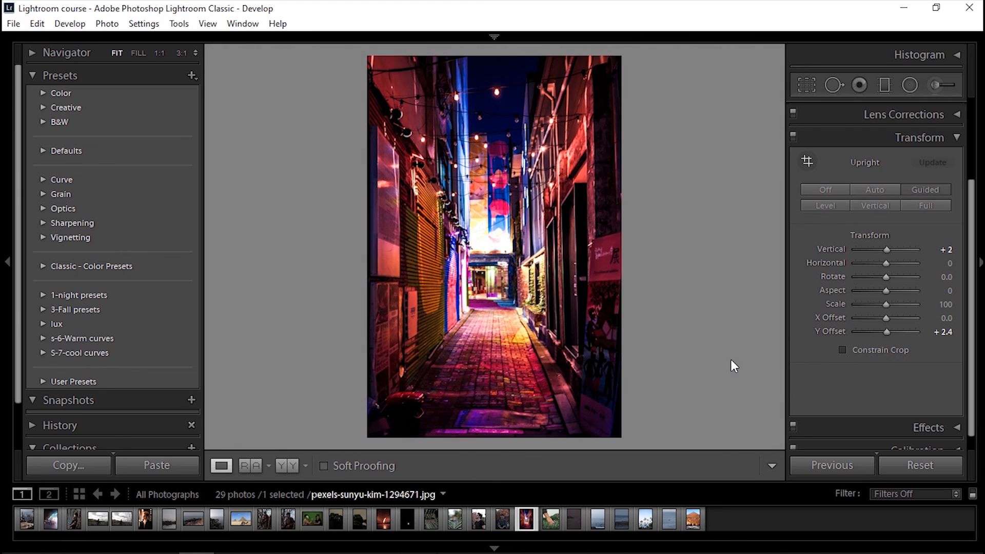
key("backslash")
key("backslash")
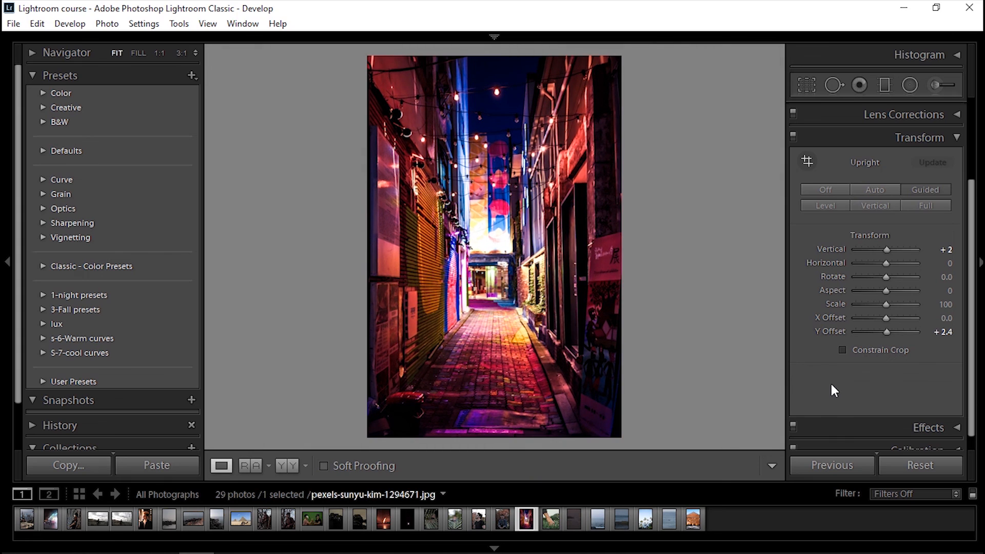